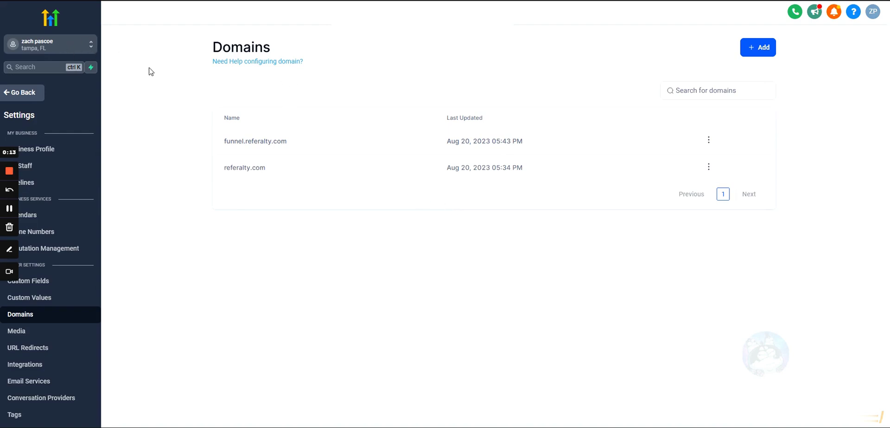
Go to the Domains settings and open referalty.com's edit form, then cancel it unchanged
left_click(55, 44)
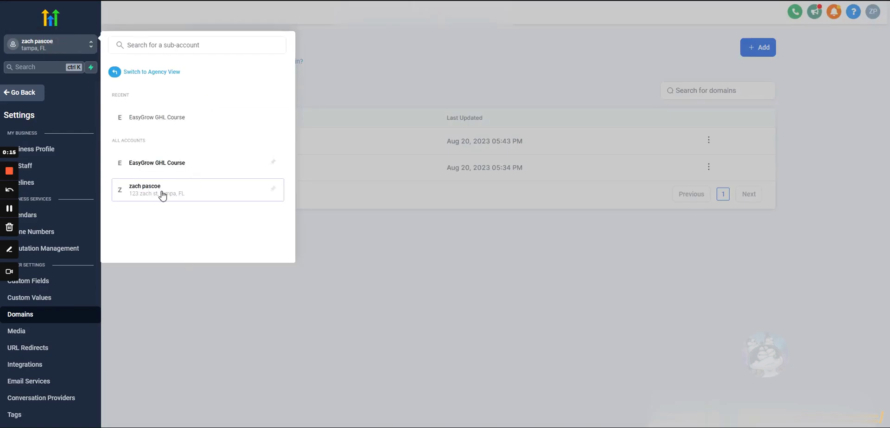
left_click(163, 194)
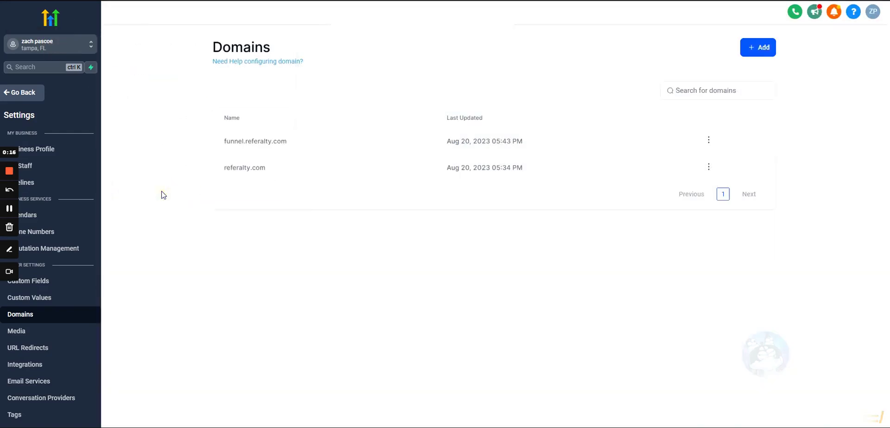
left_click(37, 98)
left_click(32, 416)
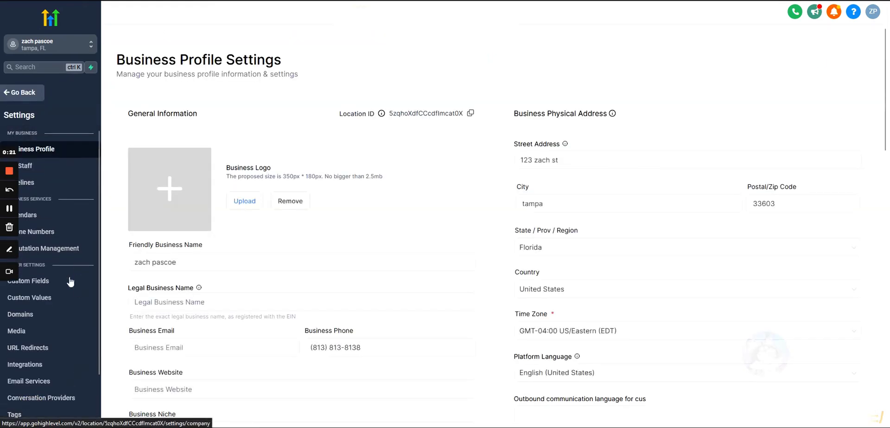
left_click(40, 320)
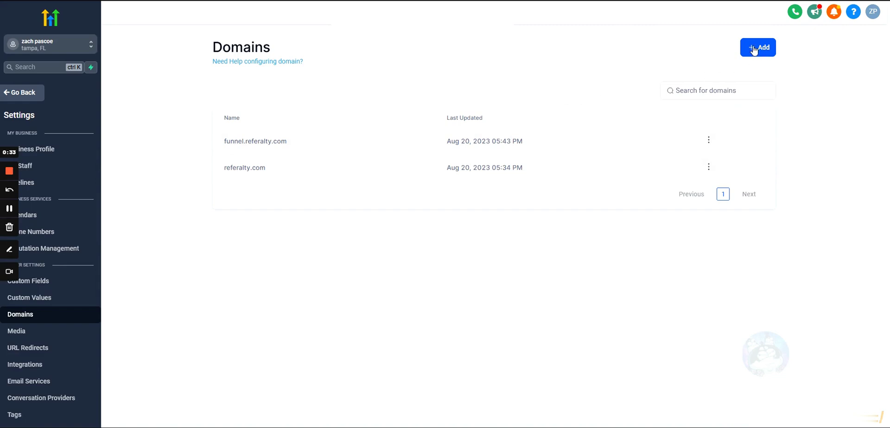
left_click(709, 167)
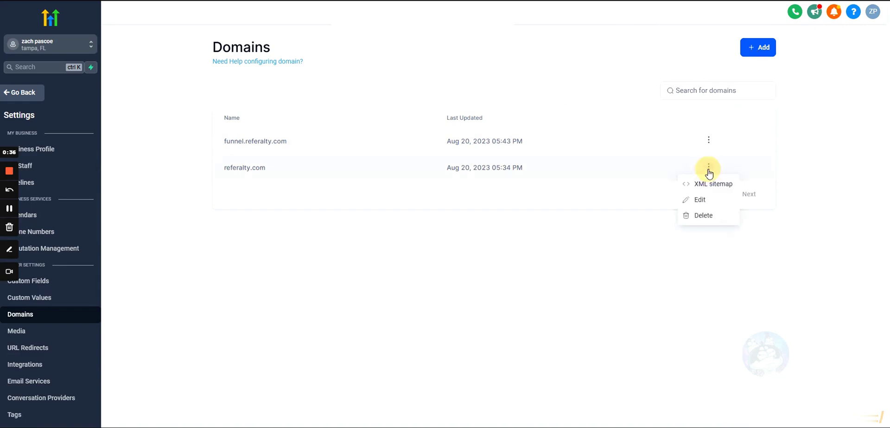
left_click(703, 201)
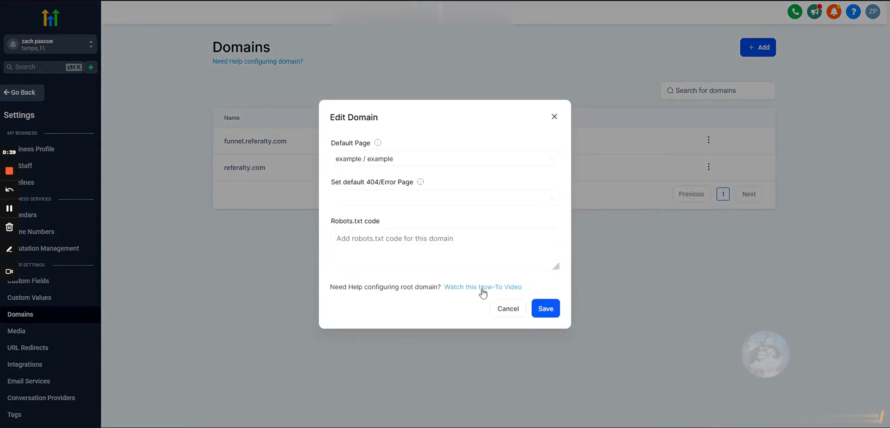
left_click(495, 309)
Start adding referalty.com and read the required A record 34.68.234.4 or CNAME flash.funnels.msgsndr.com
left_click(757, 48)
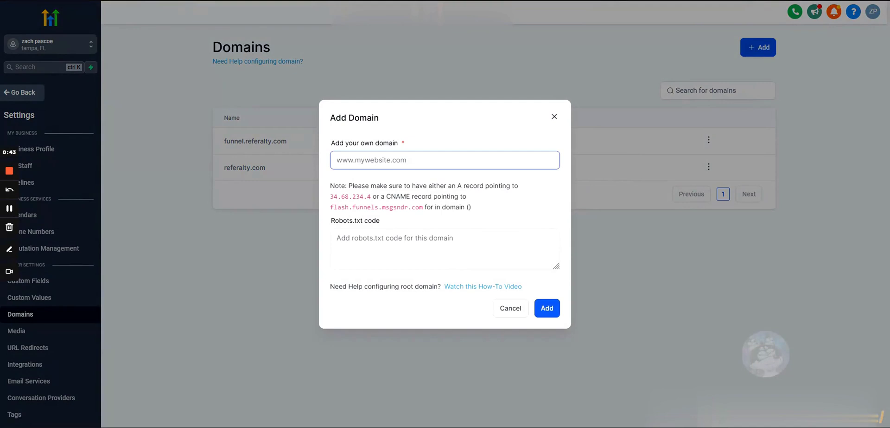
type("r")
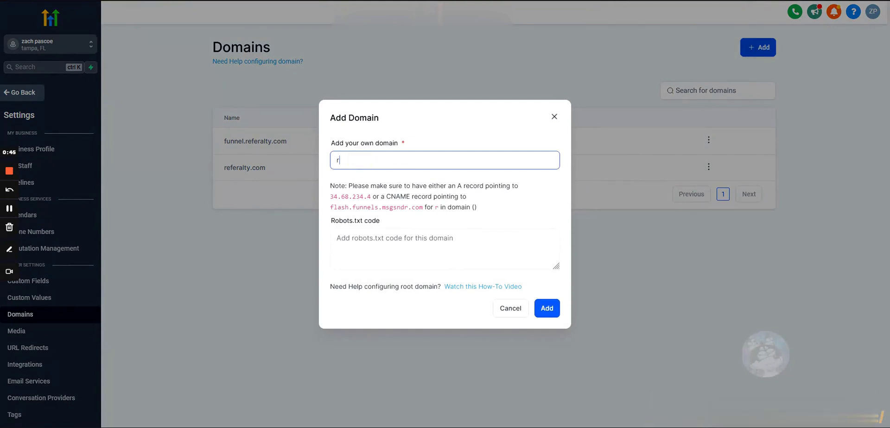
type("eferalty.com")
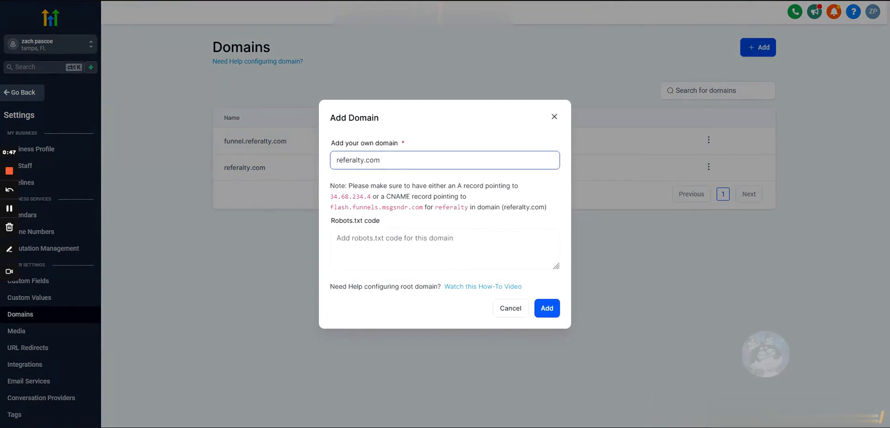
left_click_drag(378, 160, 251, 162)
left_click(339, 160)
left_click(360, 182)
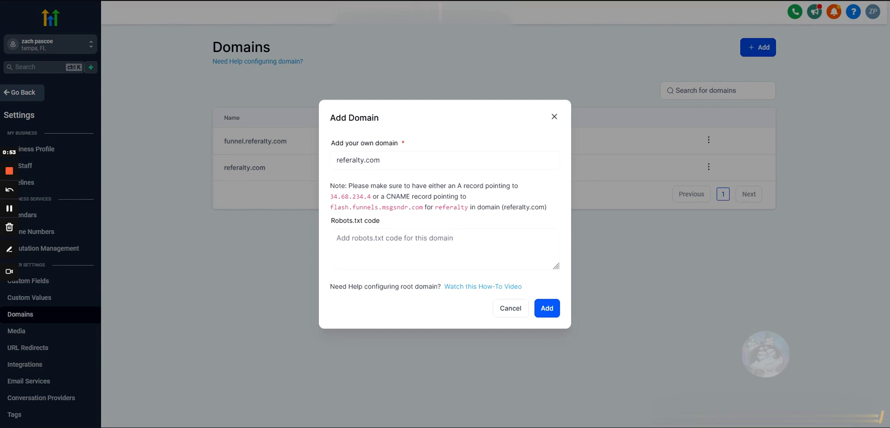
left_click_drag(385, 196, 318, 210)
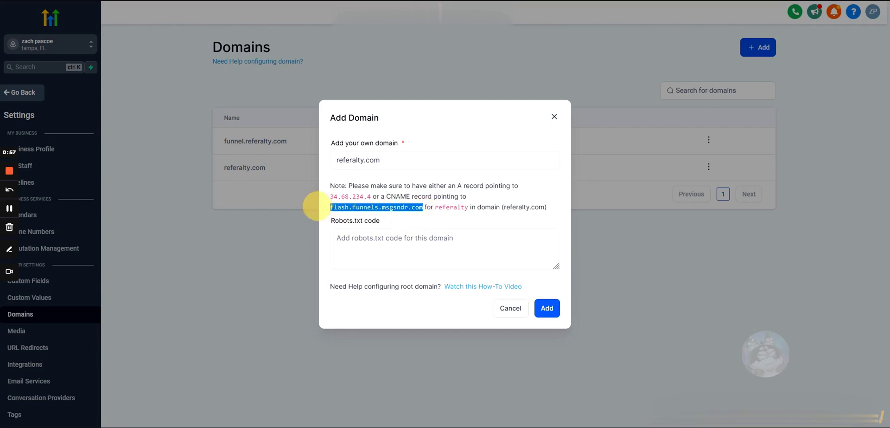
double_click(461, 186)
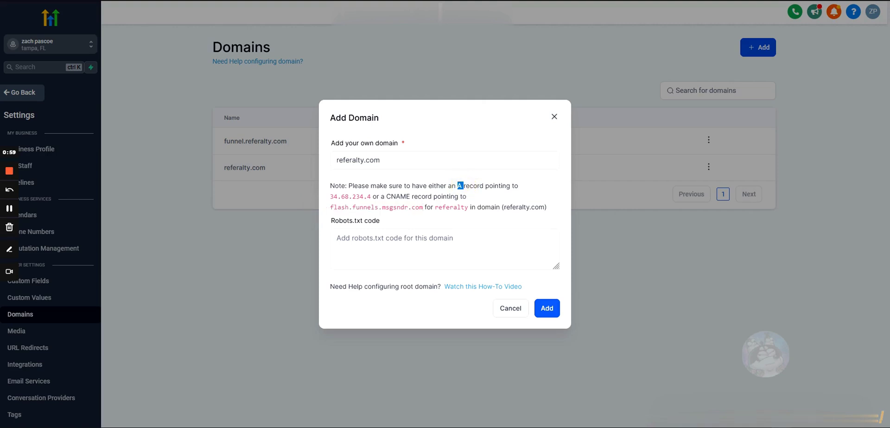
double_click(364, 196)
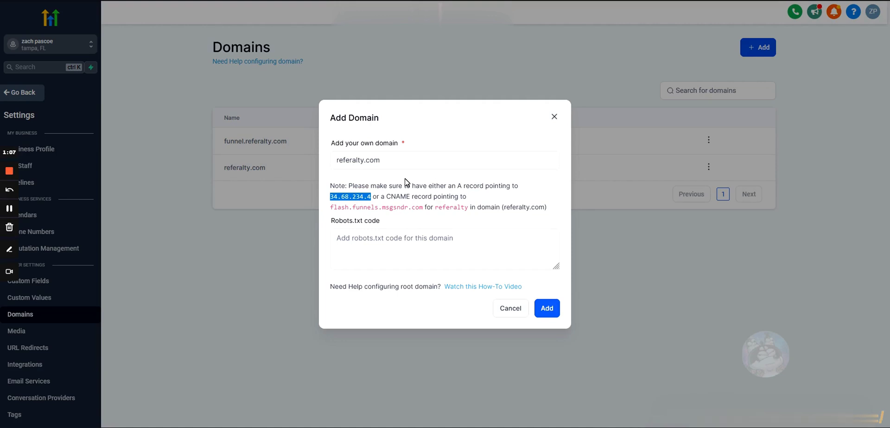
left_click(367, 197)
In GoDaddy's referalty.com DNS records, add a new record with type A
left_click_drag(363, 196, 367, 197)
key("alt+Tab")
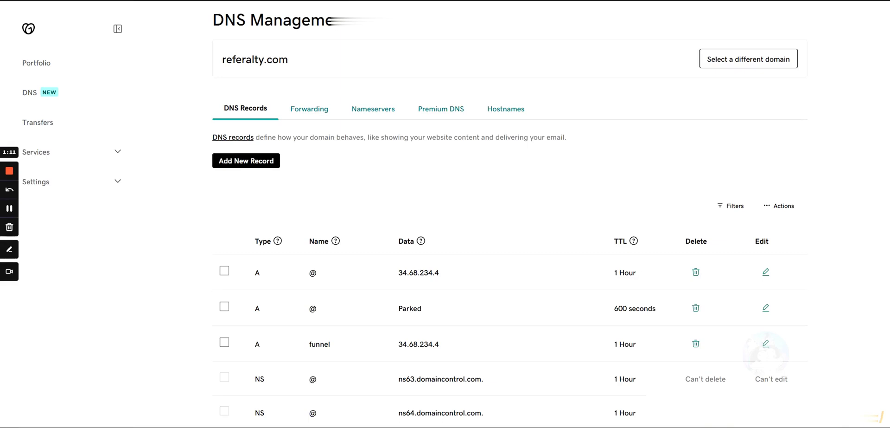
scroll(215, 119, "down", 4)
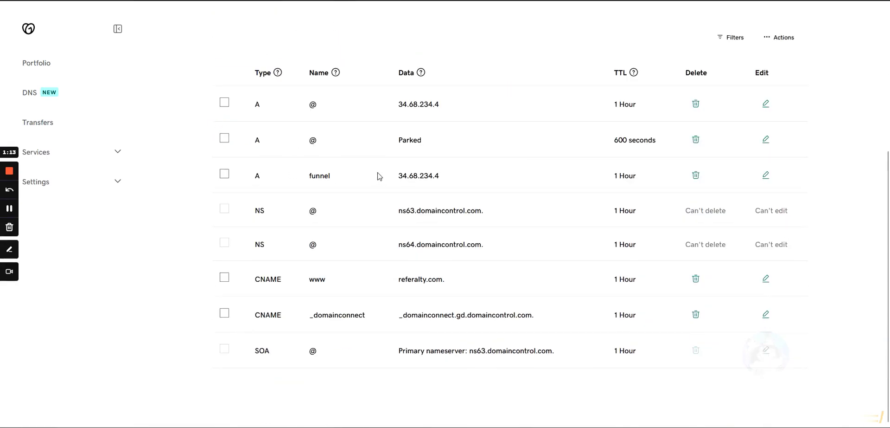
scroll(334, 128, "up", 2)
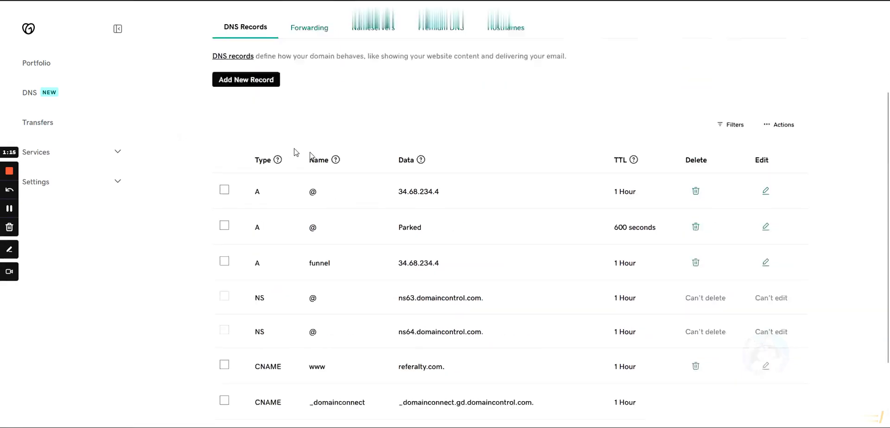
scroll(301, 139, "down", 2)
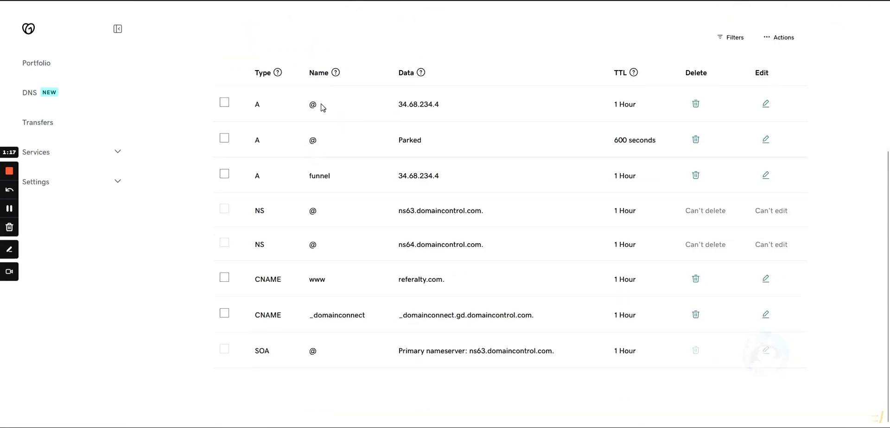
scroll(322, 107, "up", 2)
left_click(238, 90)
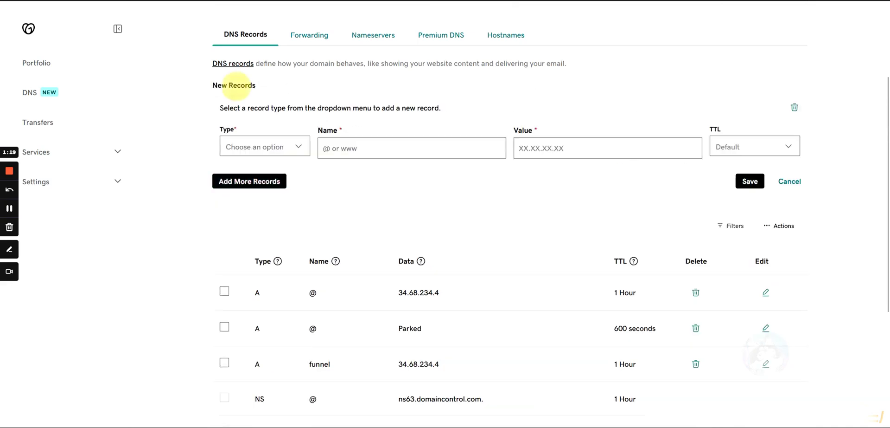
left_click(263, 149)
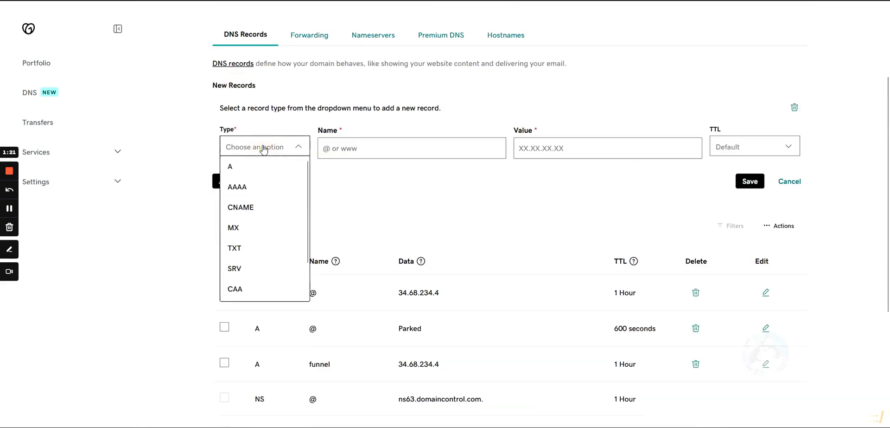
left_click(231, 169)
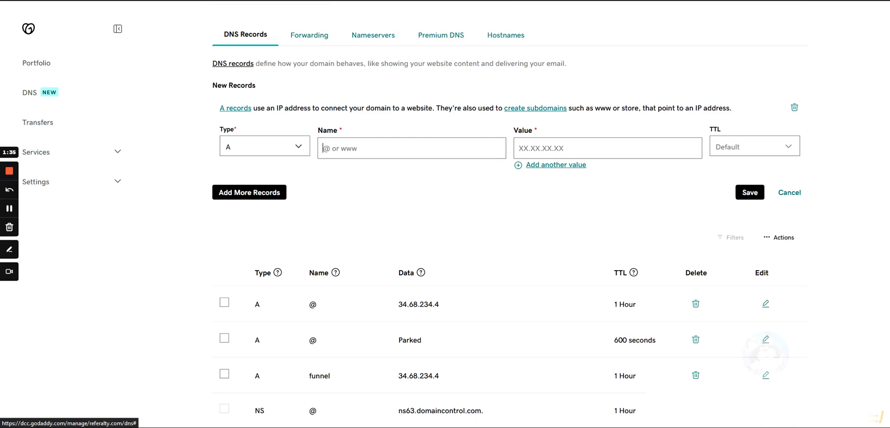
Fill the draft A record with name funnels, value 34.68.234.4 and TTL 1 Hour
type("@")
key("BackSpace")
type("funnels")
left_click(532, 147)
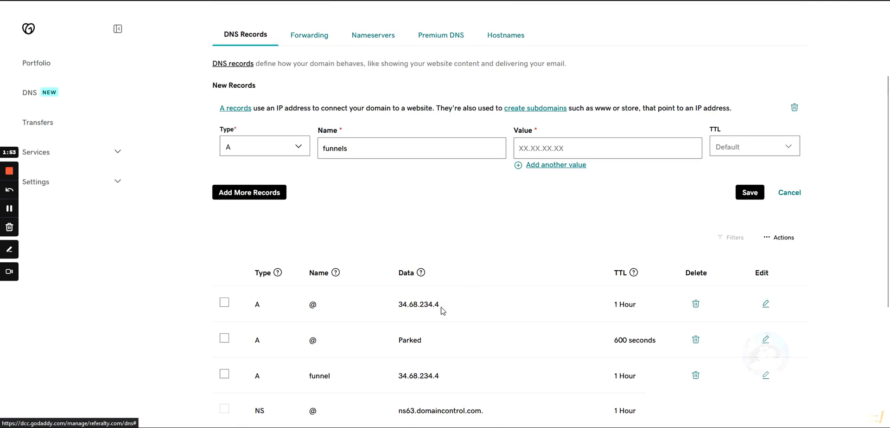
left_click_drag(442, 306, 385, 304)
key("ctrl+c")
key("ctrl+v")
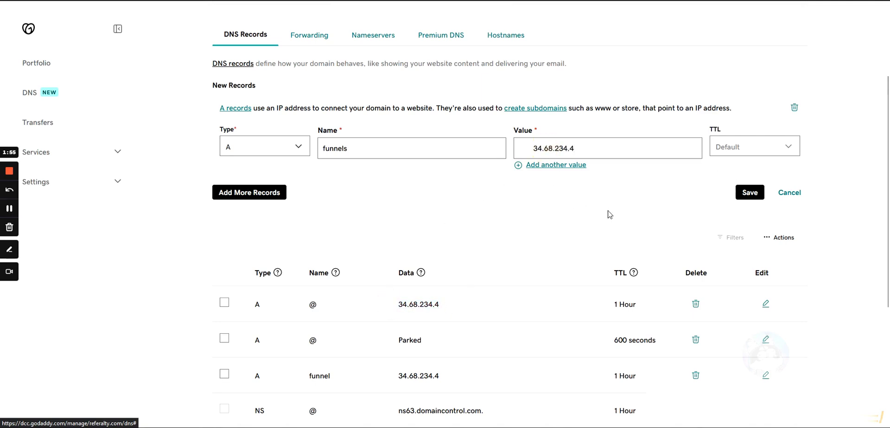
left_click(532, 148)
key("BackSpace")
key("BackSpace")
key("BackSpace")
key("BackSpace")
key("BackSpace")
key("BackSpace")
left_click(733, 146)
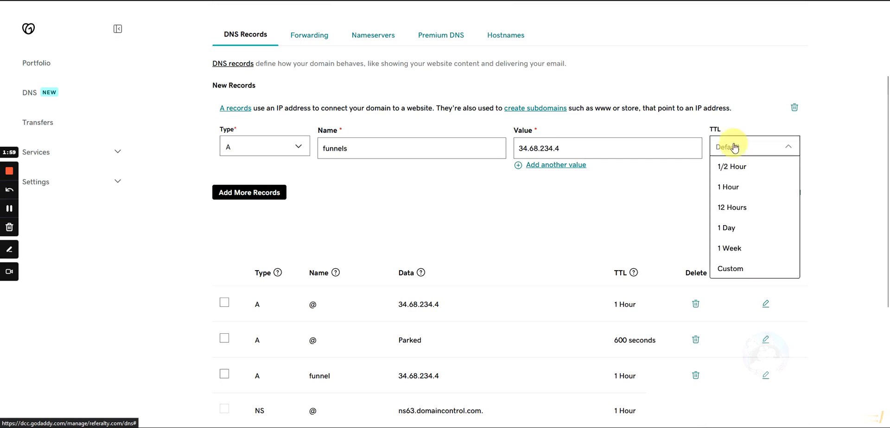
left_click(735, 187)
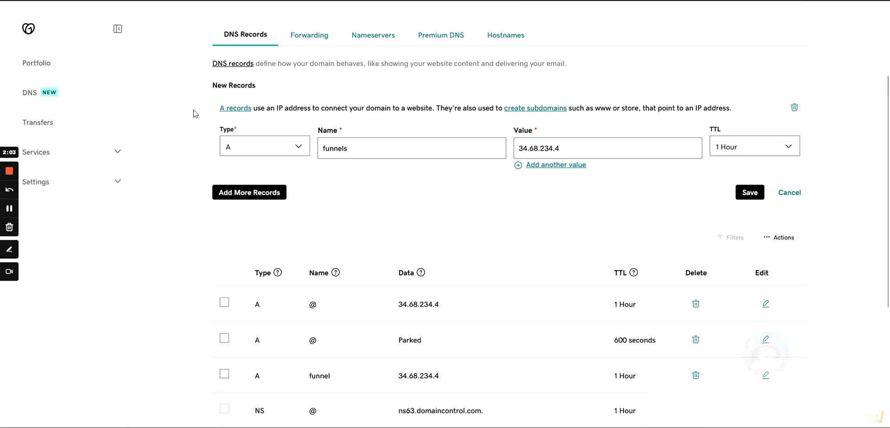
Confirm the existing funnel record already points to 34.68.234.4, then discard the unsaved draft
scroll(370, 221, "down", 3)
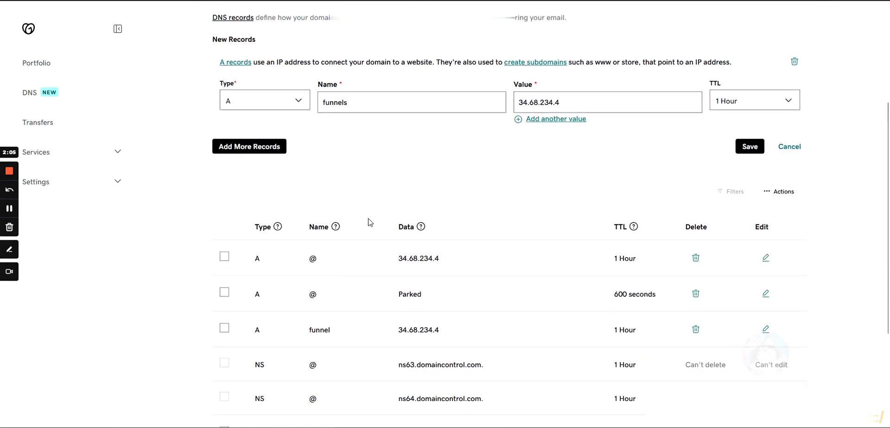
scroll(368, 224, "up", 1)
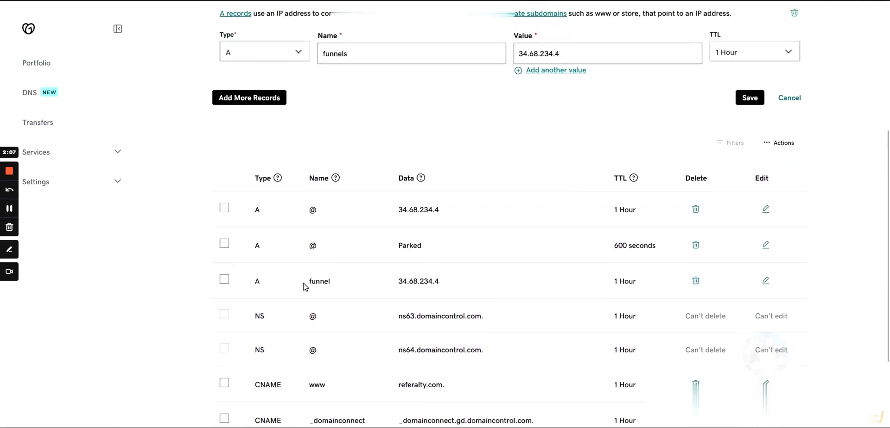
double_click(327, 280)
mouse_move(327, 281)
left_mouse_down()
mouse_move(300, 284)
mouse_move(320, 275)
left_mouse_up()
double_click(311, 211)
left_click_drag(441, 282, 409, 280)
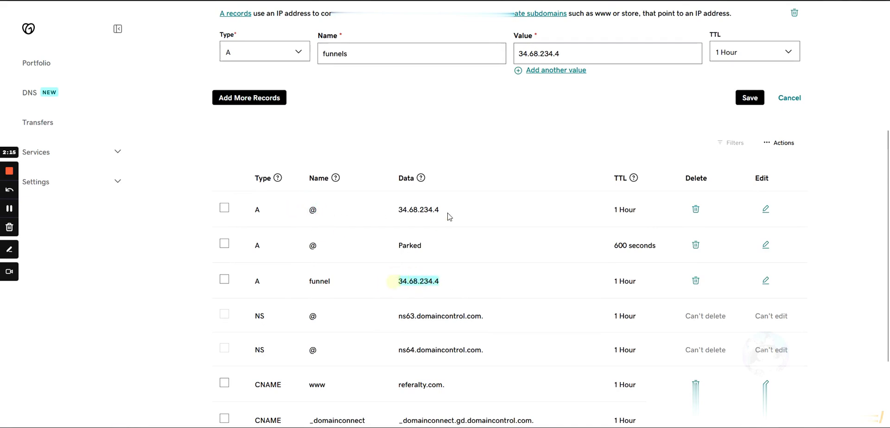
left_click_drag(449, 217, 392, 209)
left_click(427, 245)
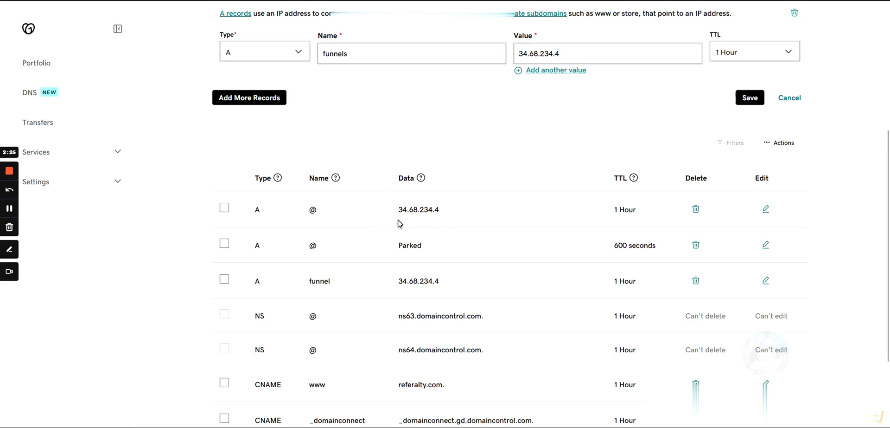
left_click(789, 98)
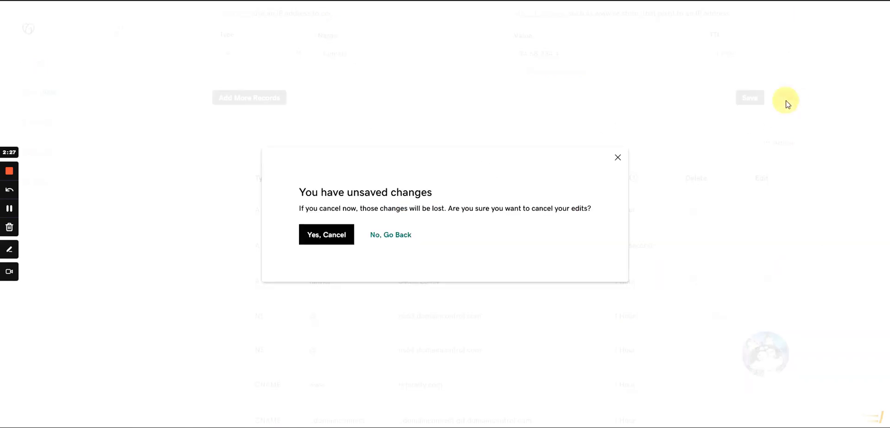
left_click(327, 235)
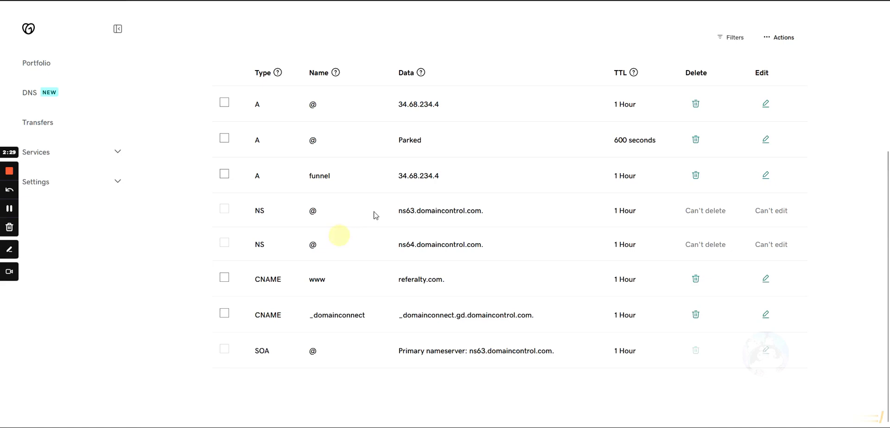
Back in GoHighLevel, cancel Add Domain and locate funnel.referalty.com in the domains list
key("ctrl+Tab")
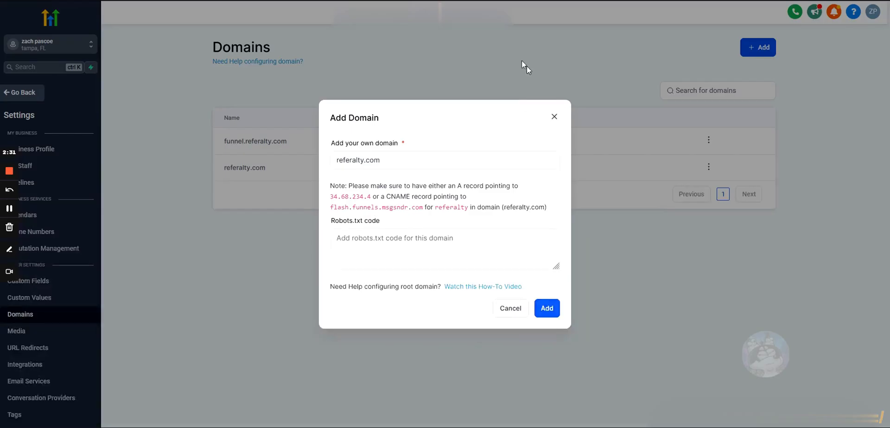
left_click(507, 310)
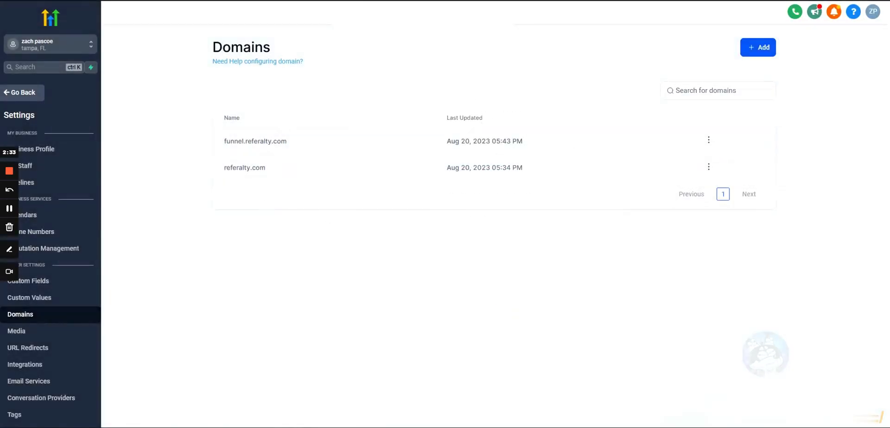
left_click_drag(223, 142, 298, 147)
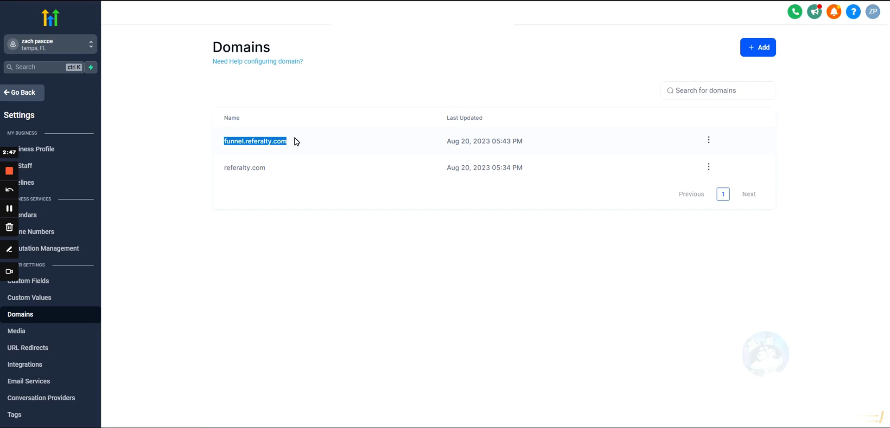
Edit funnel.referalty.com to use 'example / example' as Default Page, no 404 page, and save
left_click(709, 139)
left_click(699, 171)
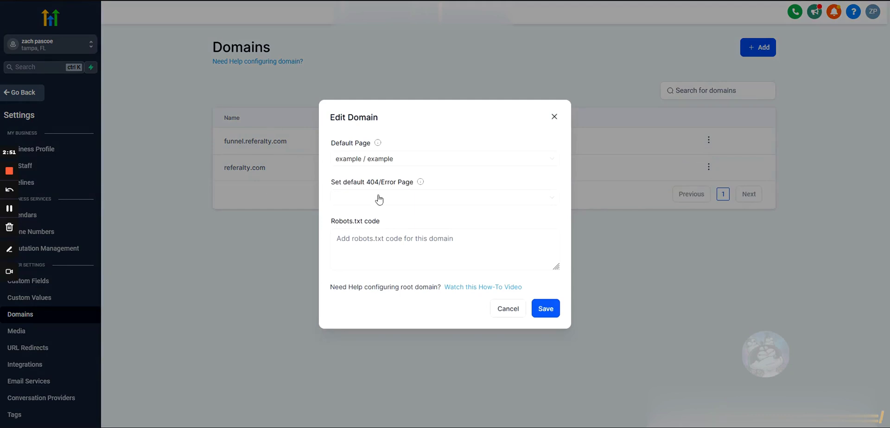
left_click(362, 163)
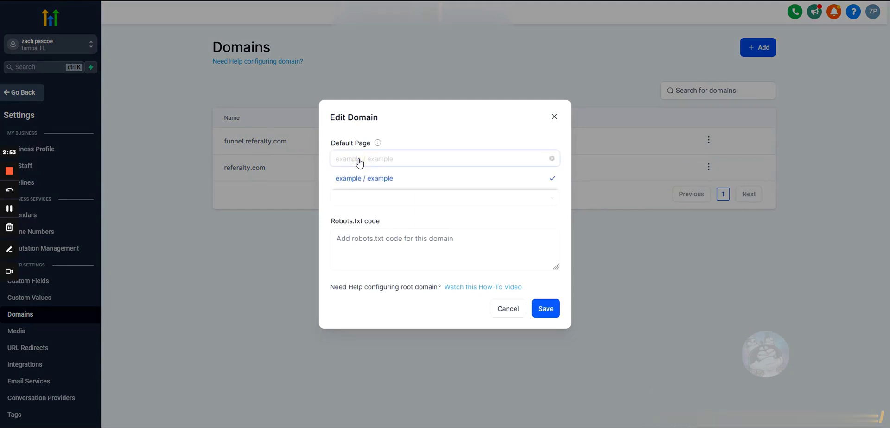
left_click(366, 179)
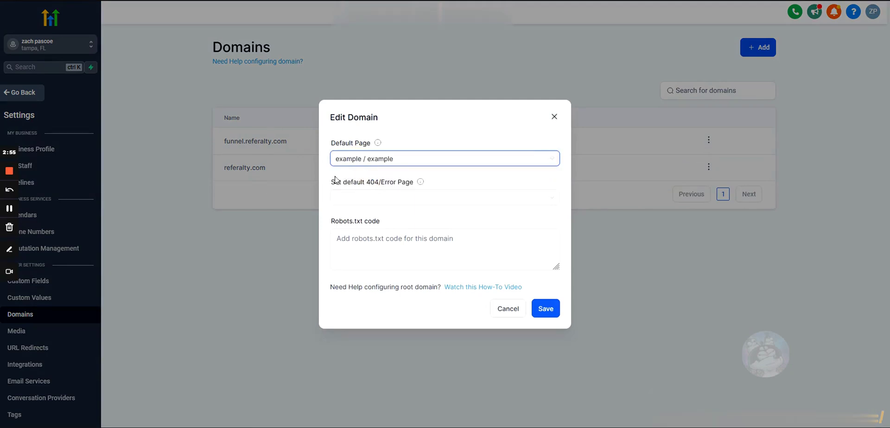
left_click(357, 162)
left_click(354, 178)
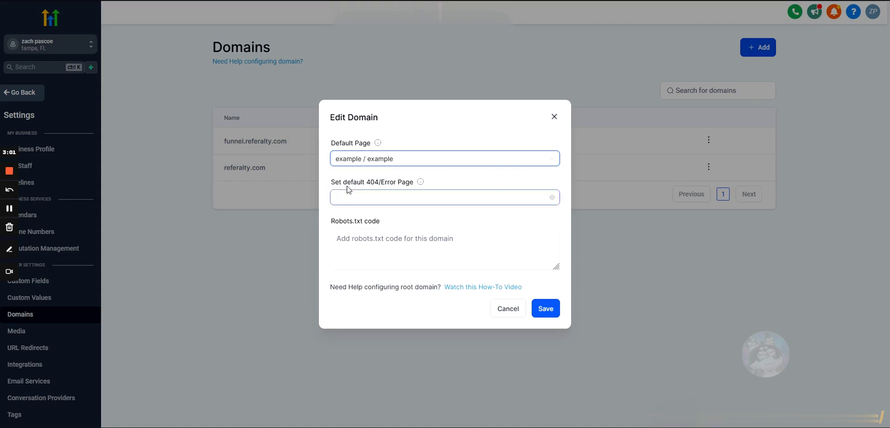
left_click_drag(330, 182, 436, 189)
left_click(325, 184)
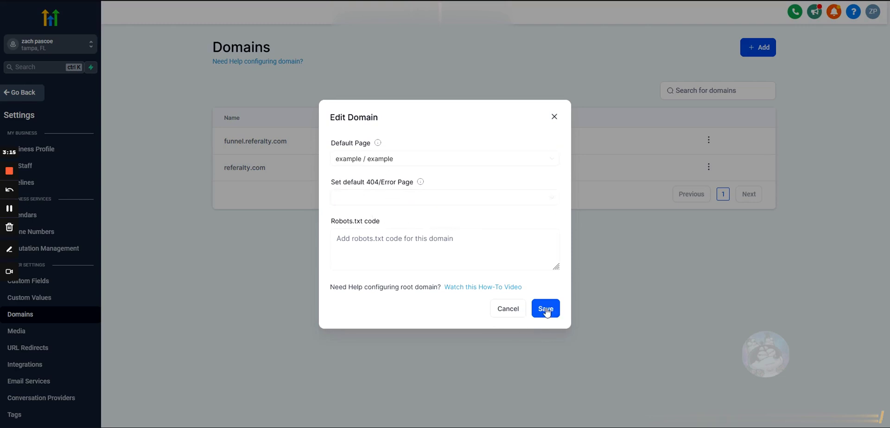
left_click(516, 310)
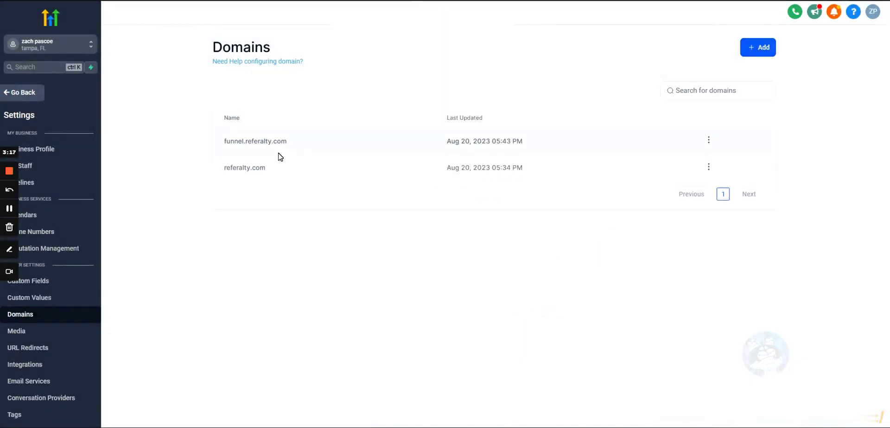
Open funnel.referalty.com in a new tab and check the sign-up button opens the lead form
left_click_drag(288, 144, 238, 139)
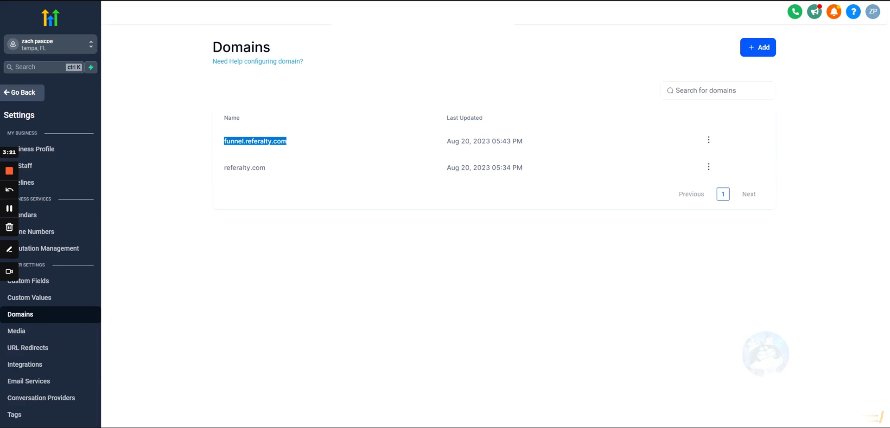
key("ctrl+t")
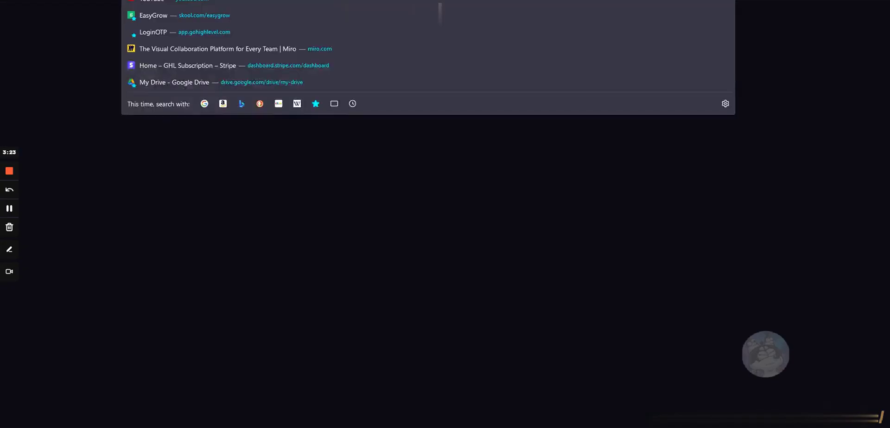
key("ctrl+v")
key("Return")
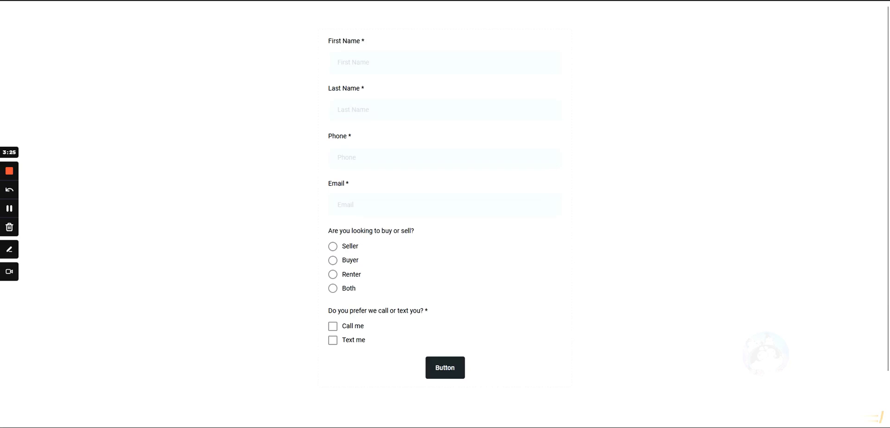
scroll(349, 205, "down", 1)
scroll(358, 207, "up", 1)
scroll(262, 246, "down", 1)
left_click(418, 387)
left_click(226, 76)
Close the test tab and go from Sites back to the Funnels list showing 'example'
key("ctrl+w")
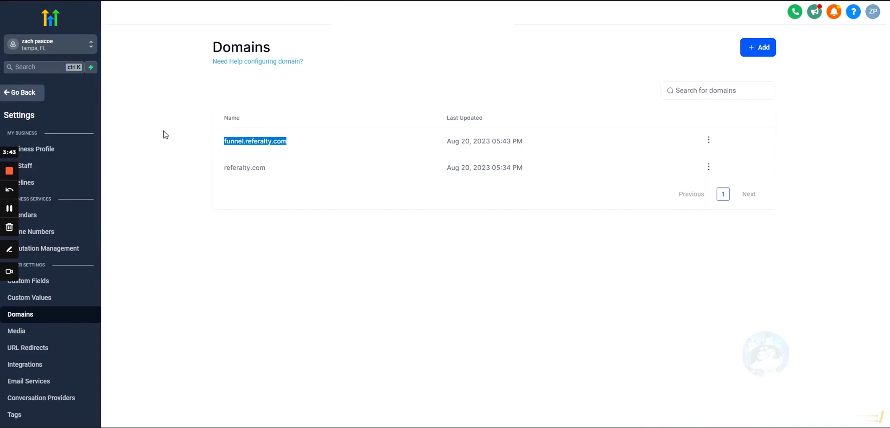
left_click(165, 134)
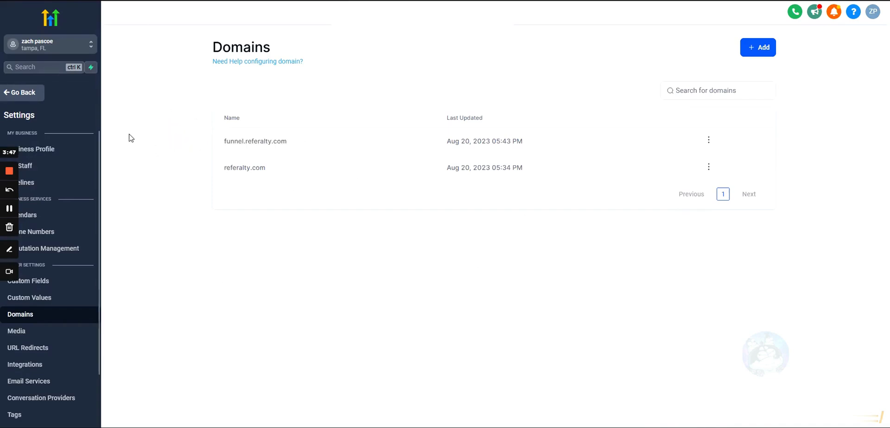
left_click(22, 94)
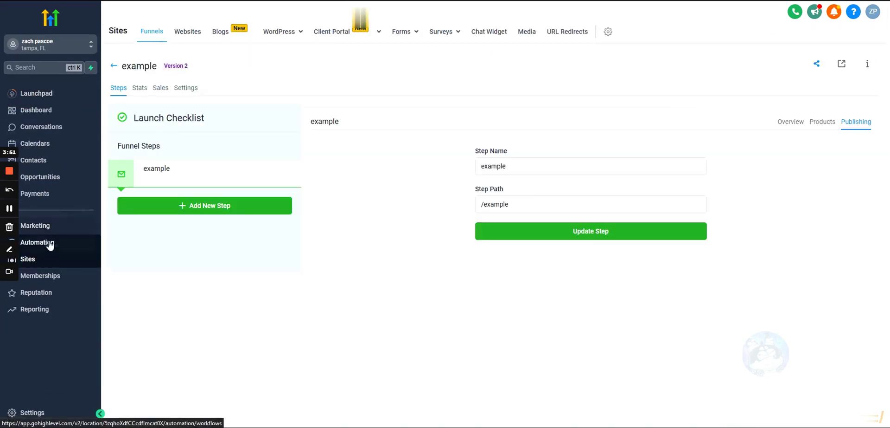
left_click(35, 260)
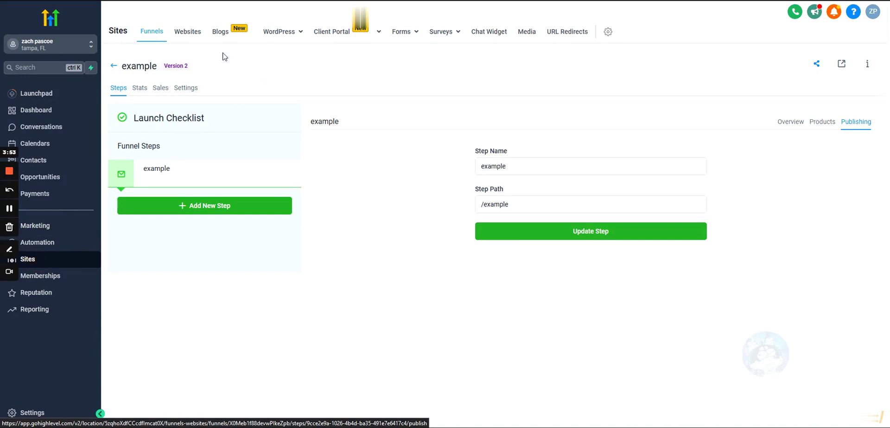
left_click(116, 68)
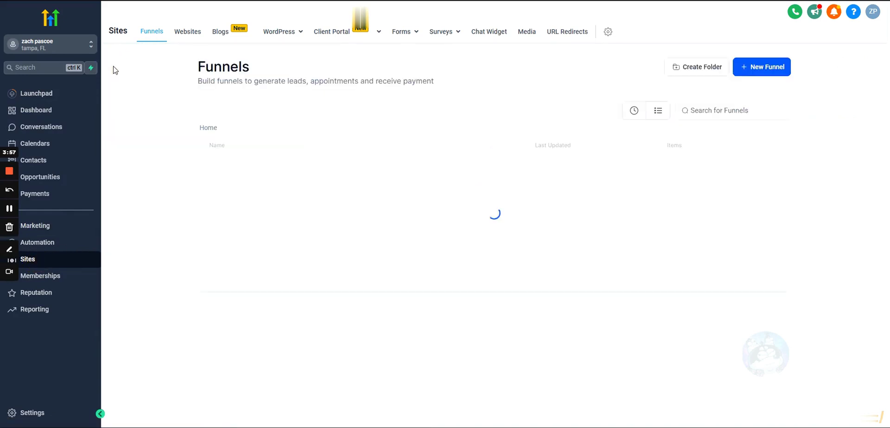
left_click(176, 135)
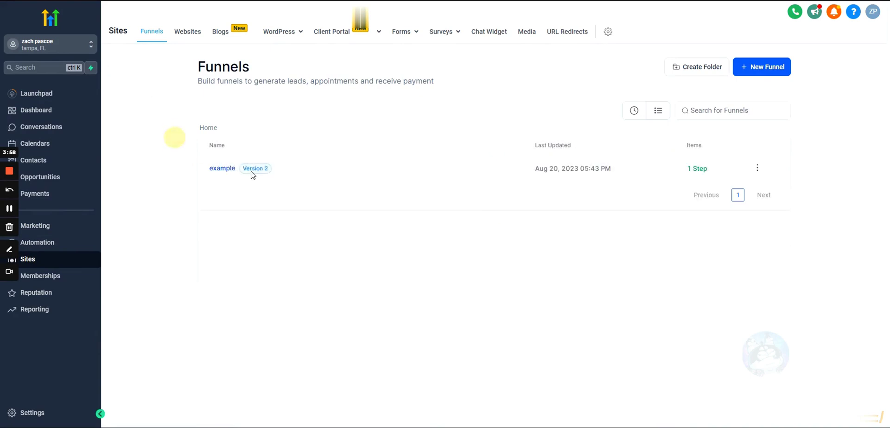
In the example funnel's Settings, set Domain to funnel.referalty.com and save
left_click(224, 170)
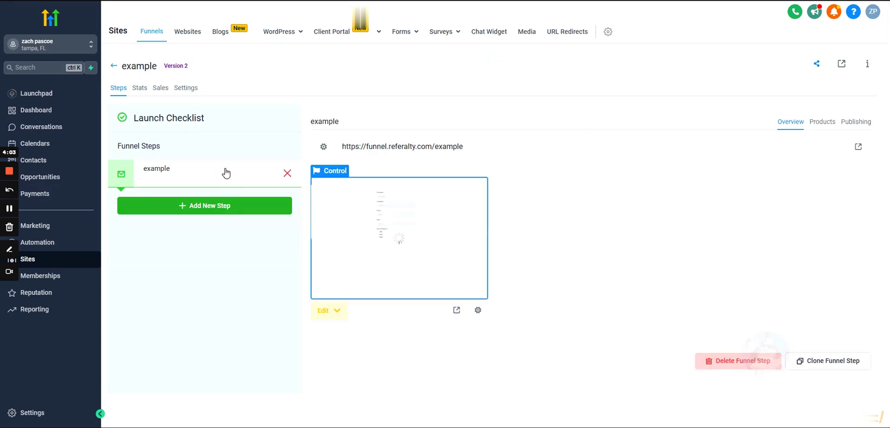
left_click(188, 89)
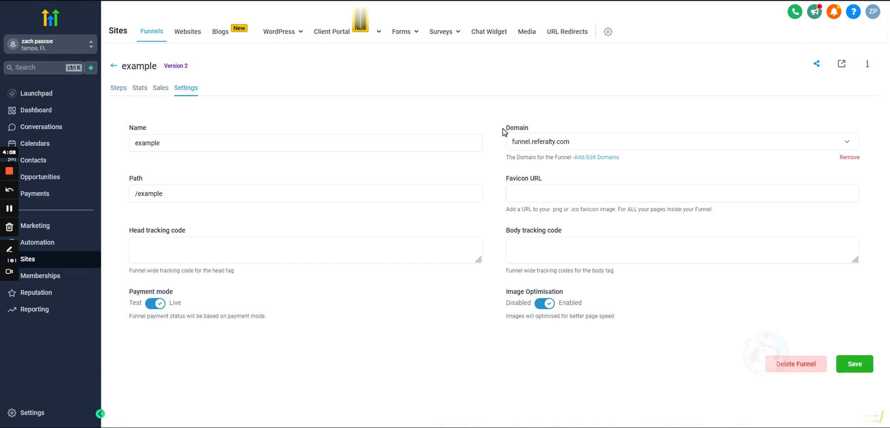
left_click_drag(504, 128, 545, 130)
left_click(539, 141)
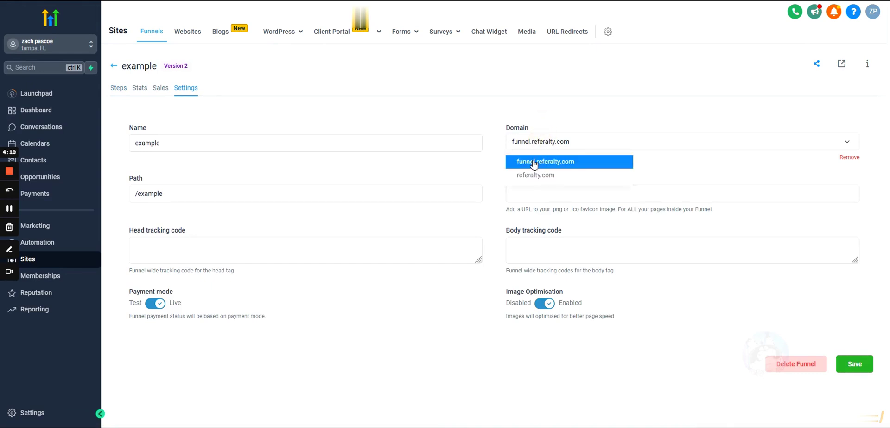
left_click(533, 157)
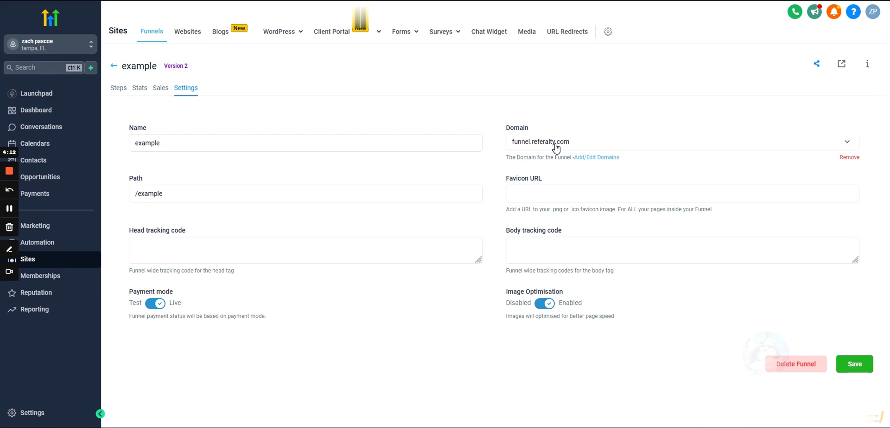
left_click(852, 367)
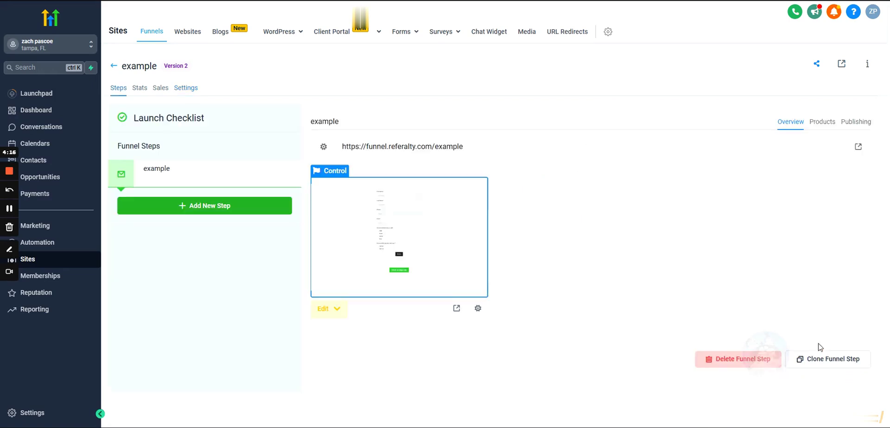